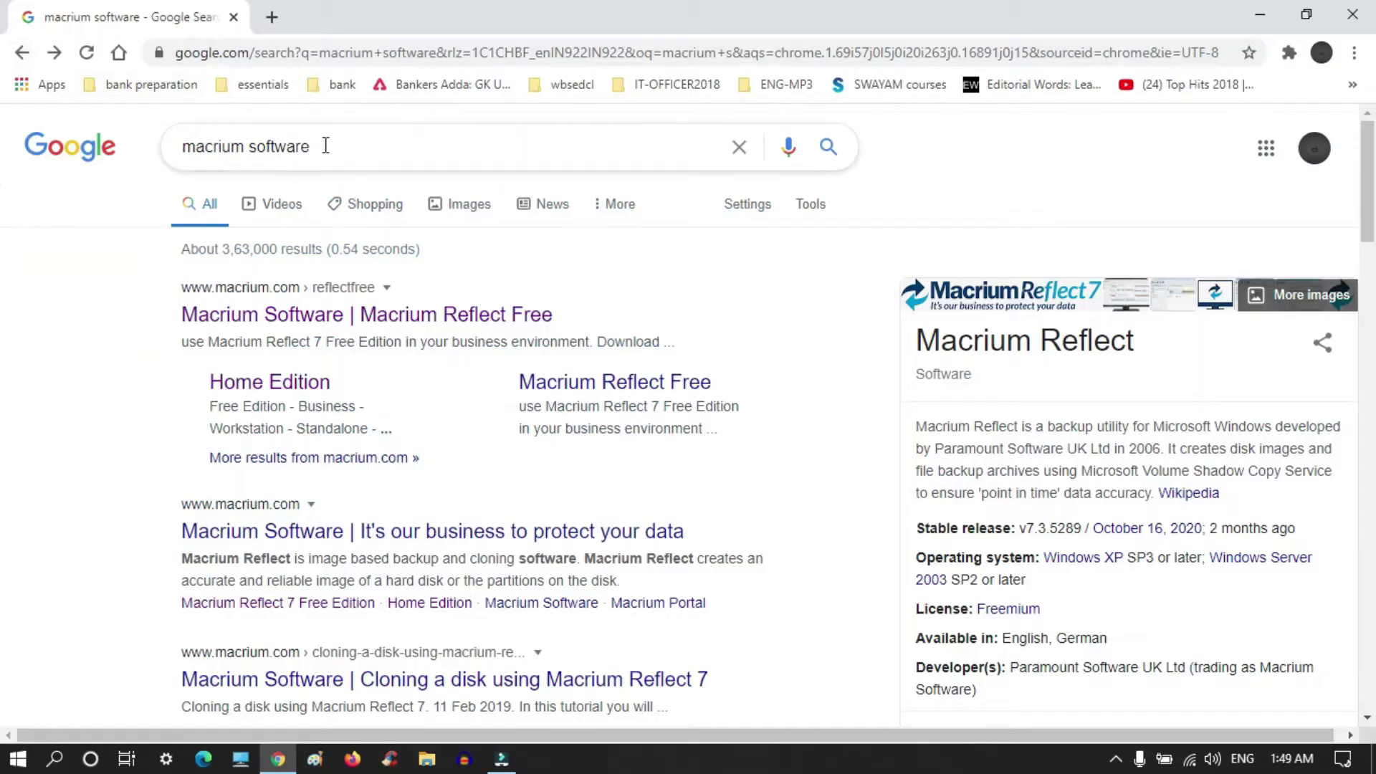
- Download the Home Use edition from macrium.com/reflectfree, leaving the email field empty
left_click(326, 146)
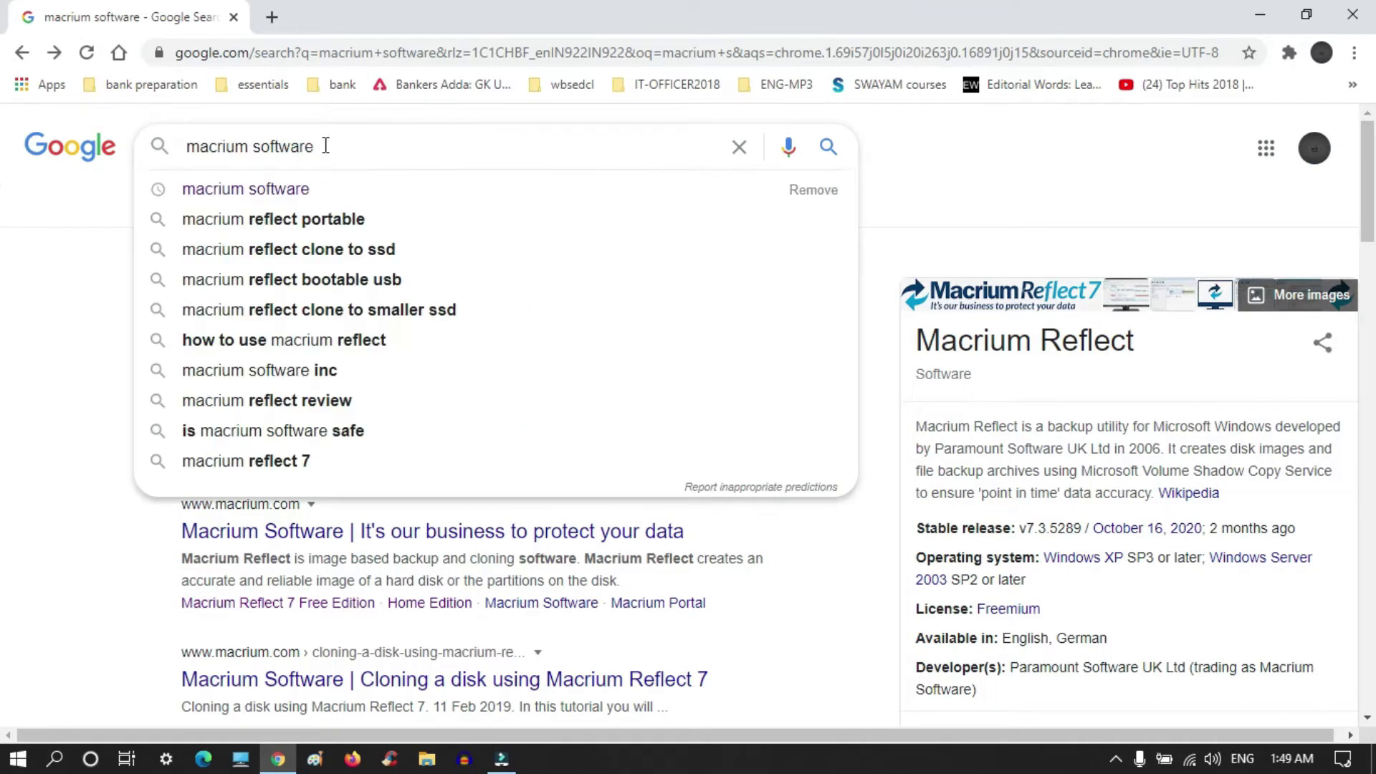
key("Return")
left_click(301, 313)
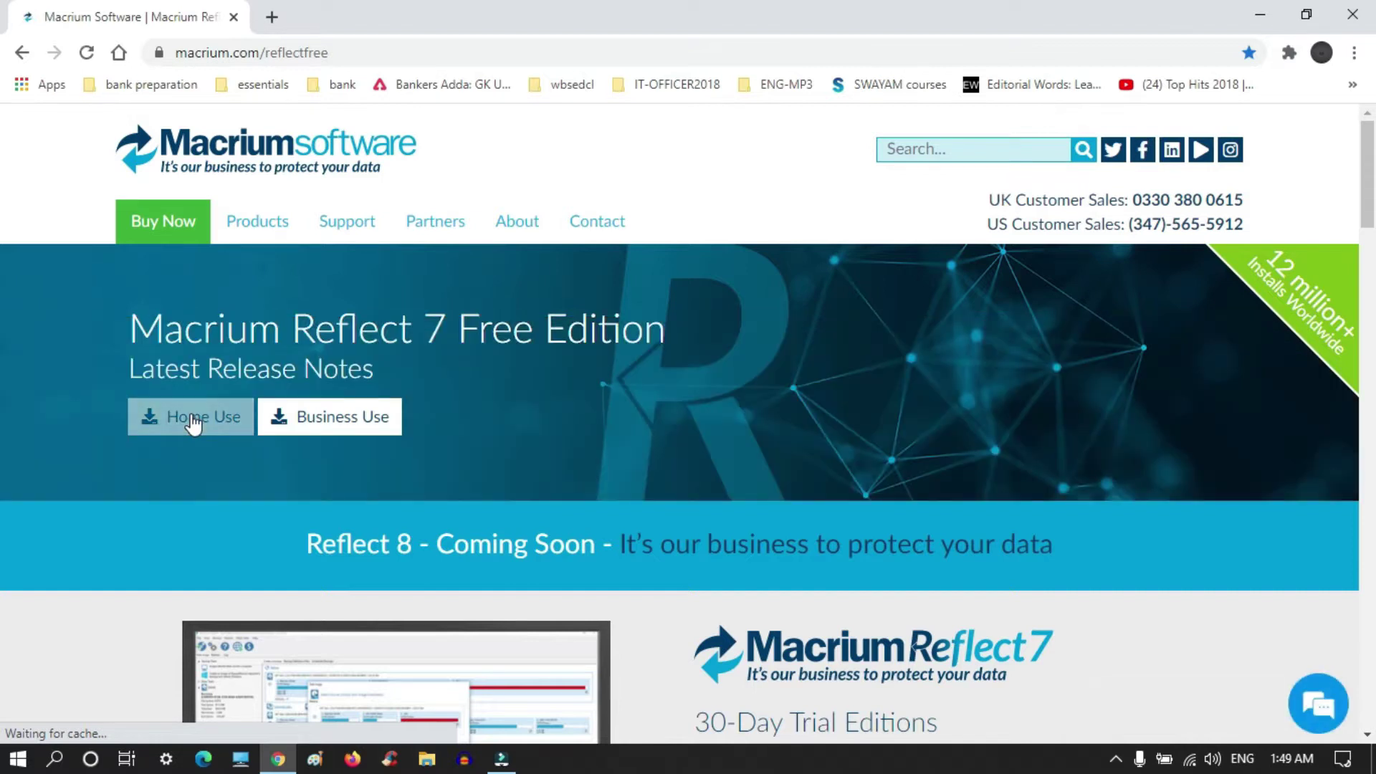
left_click(190, 414)
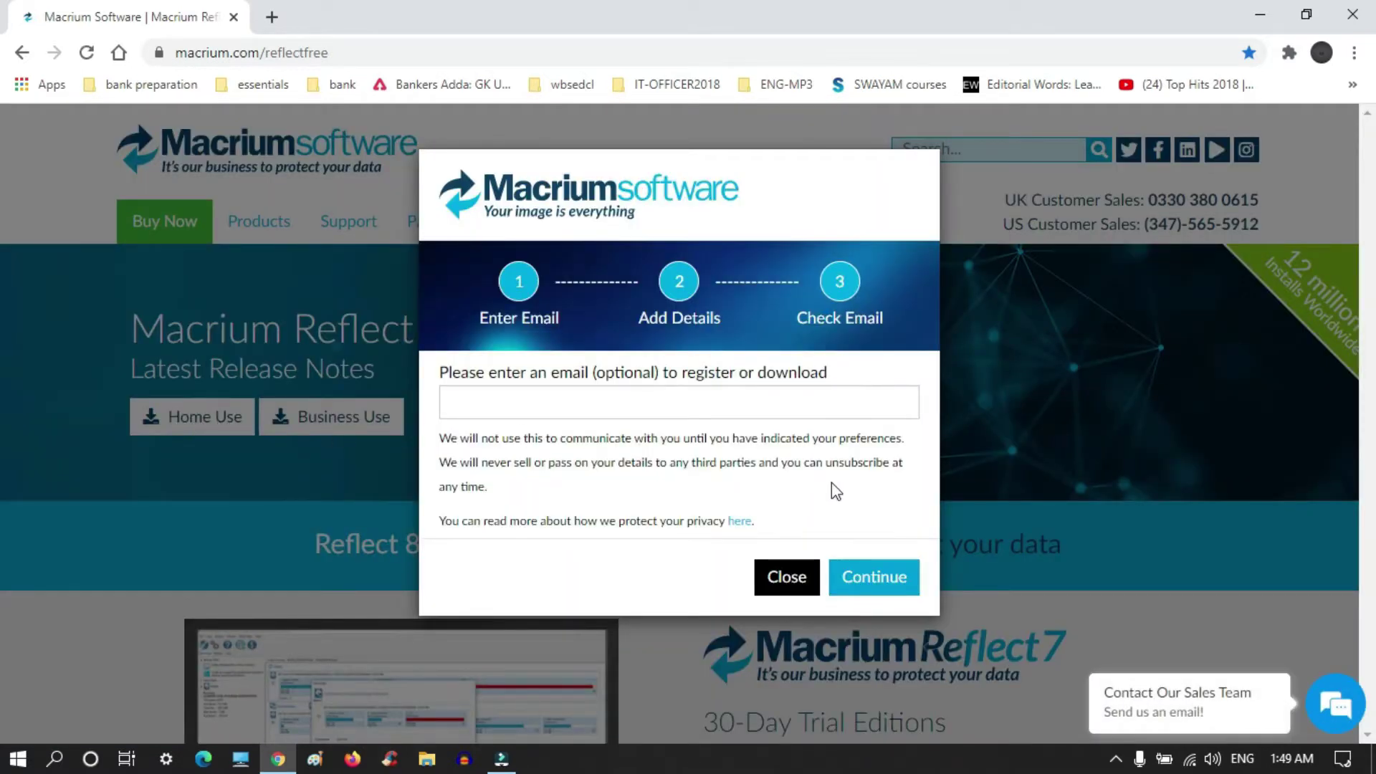
left_click(863, 583)
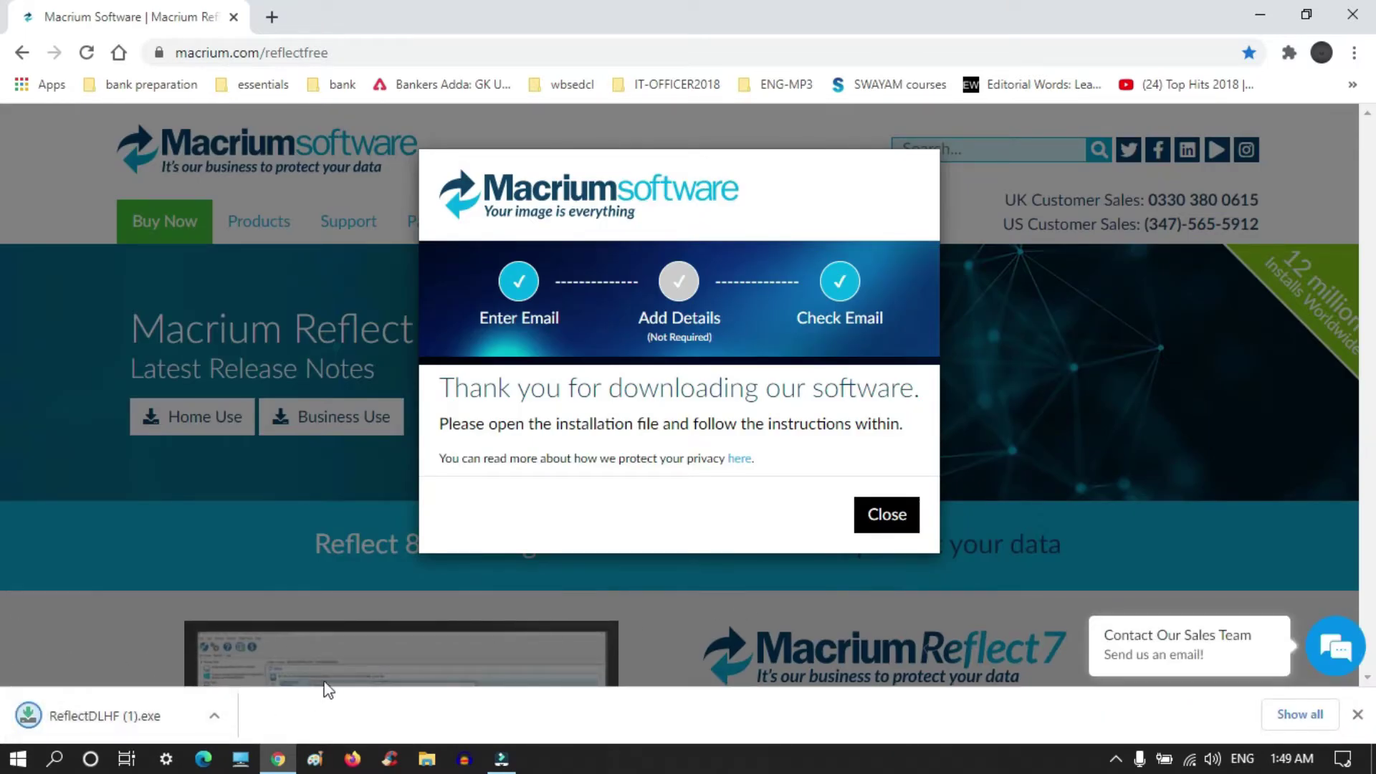
left_click(867, 511)
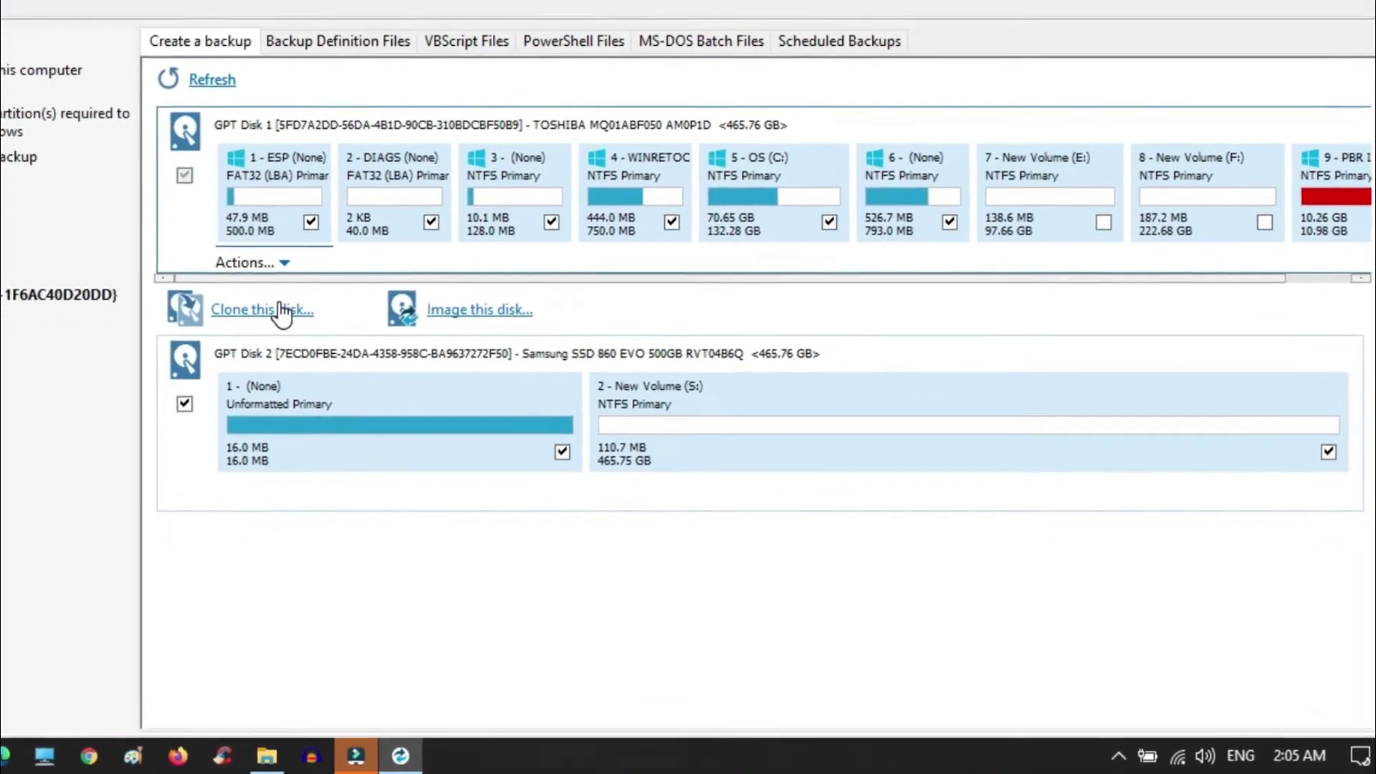
- Start cloning Disk 1 and choose GPT Disk 2, the Samsung SSD 860 EVO, as destination
left_click(206, 274)
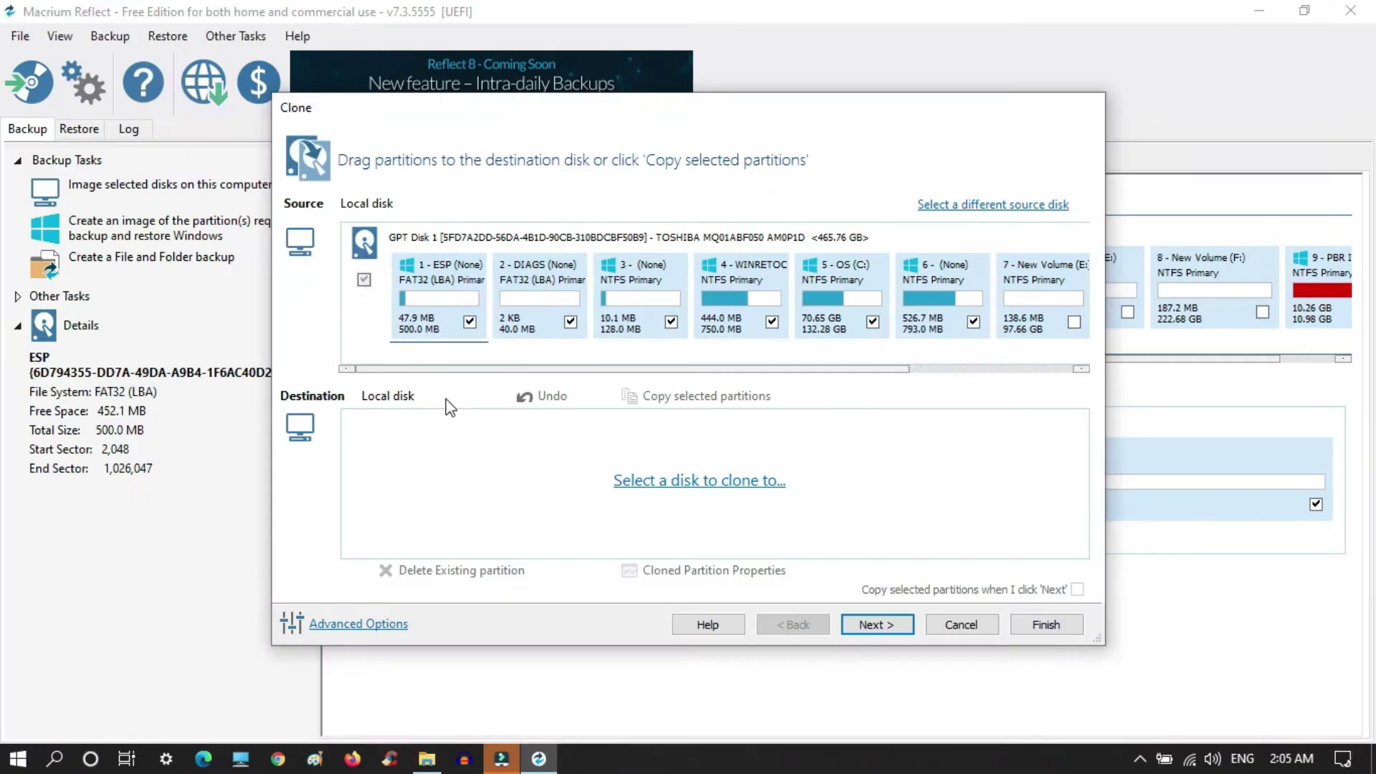
left_click(682, 489)
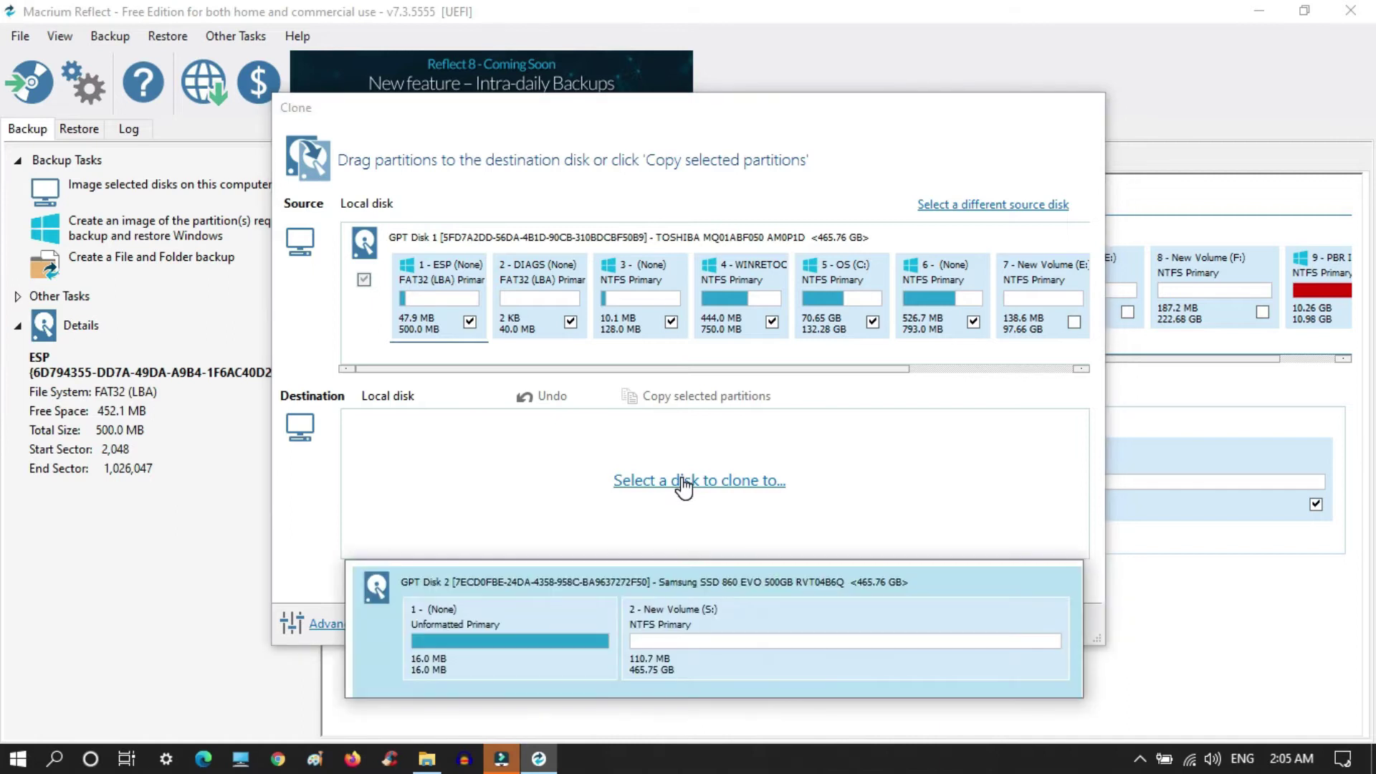
left_click(573, 609)
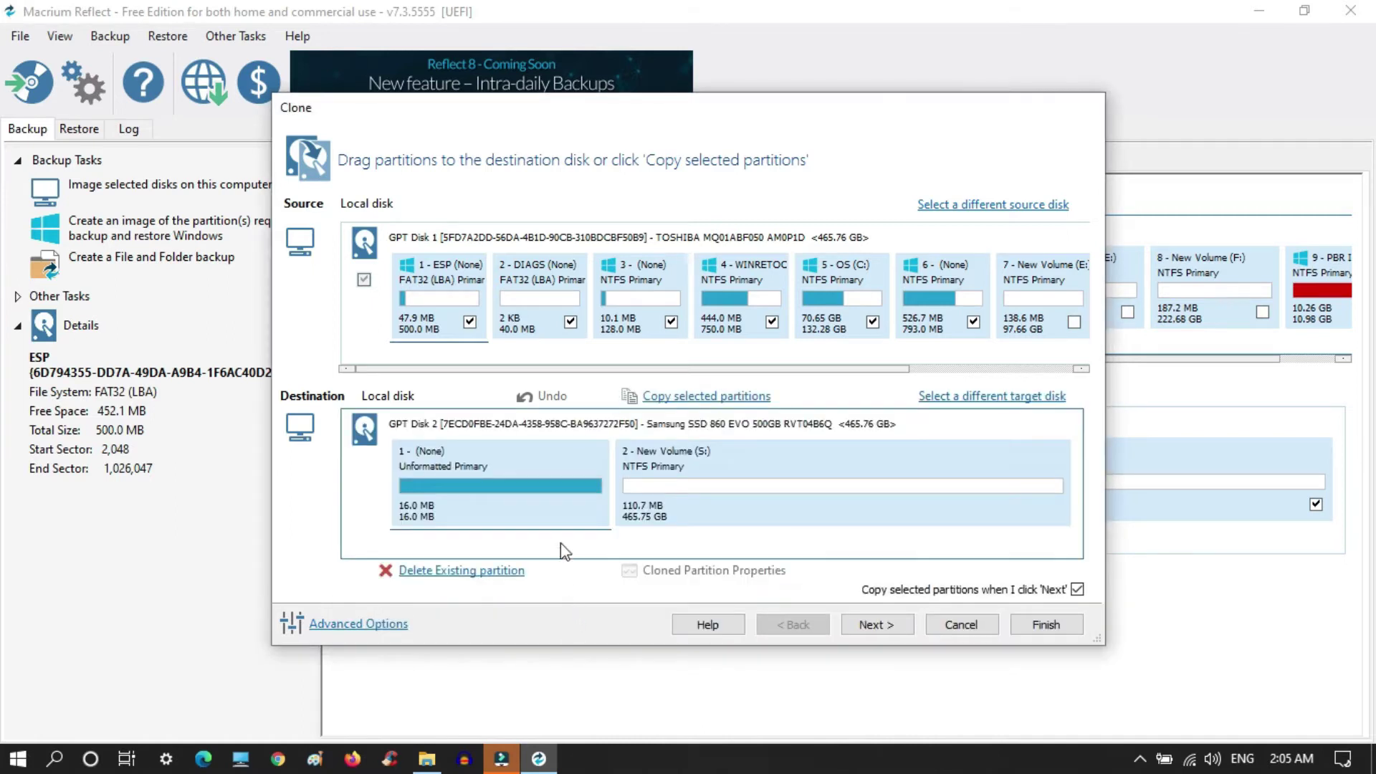
- Delete both existing partitions on the Samsung SSD and select the freed space
left_click(454, 571)
left_click(519, 571)
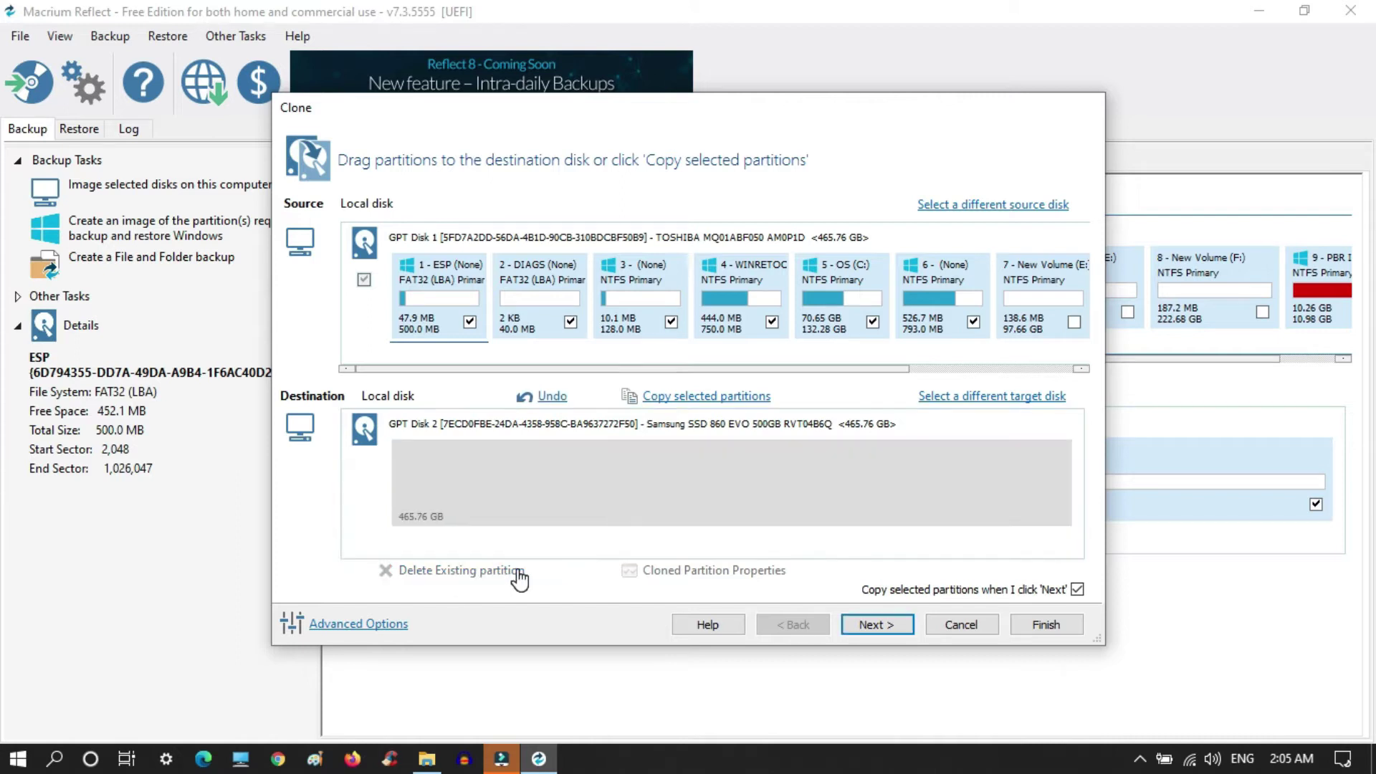
left_click(519, 467)
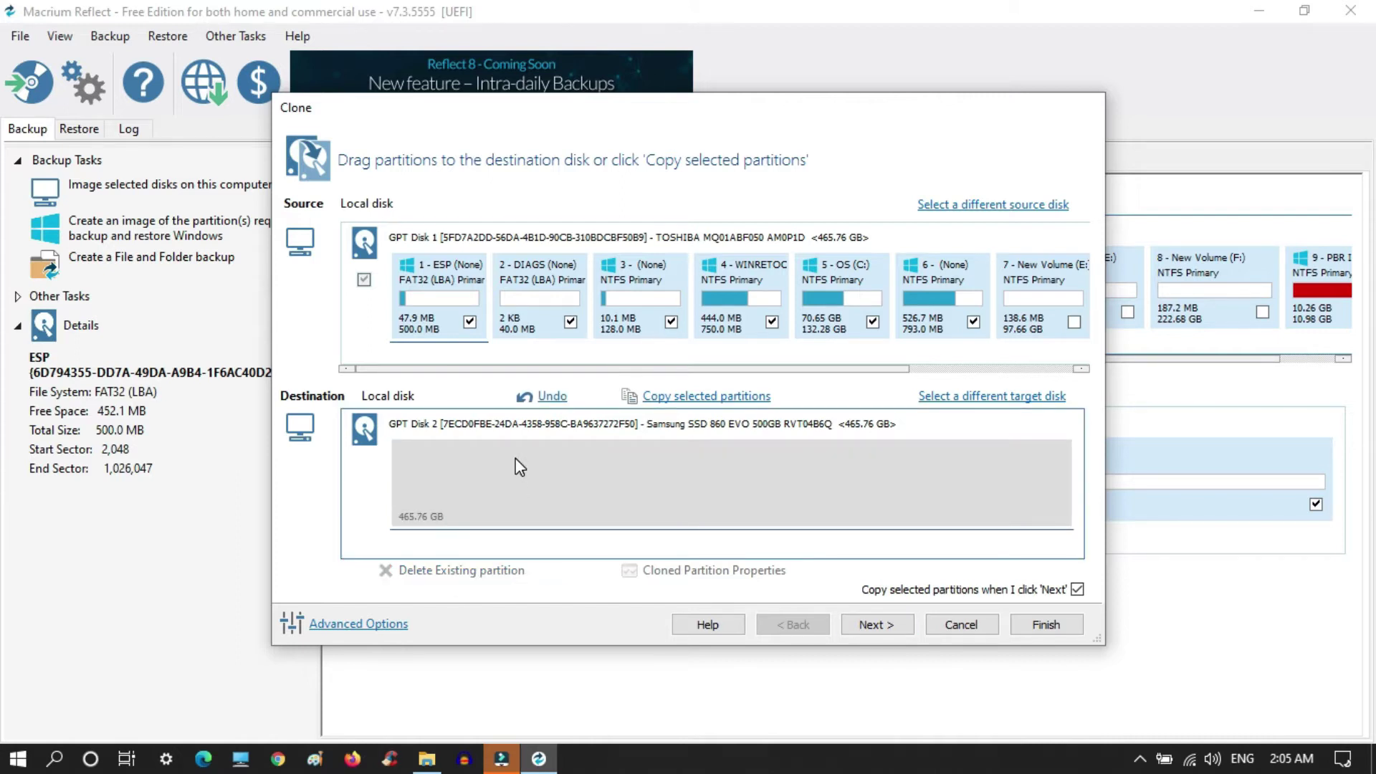
- Copy the checked source partitions (ESP, DIAGS, partitions 3–6) onto the SSD, leaving 320.33 GB unallocated
left_click_drag(433, 282, 458, 473)
left_click_drag(542, 287, 684, 458)
left_click_drag(639, 283, 824, 480)
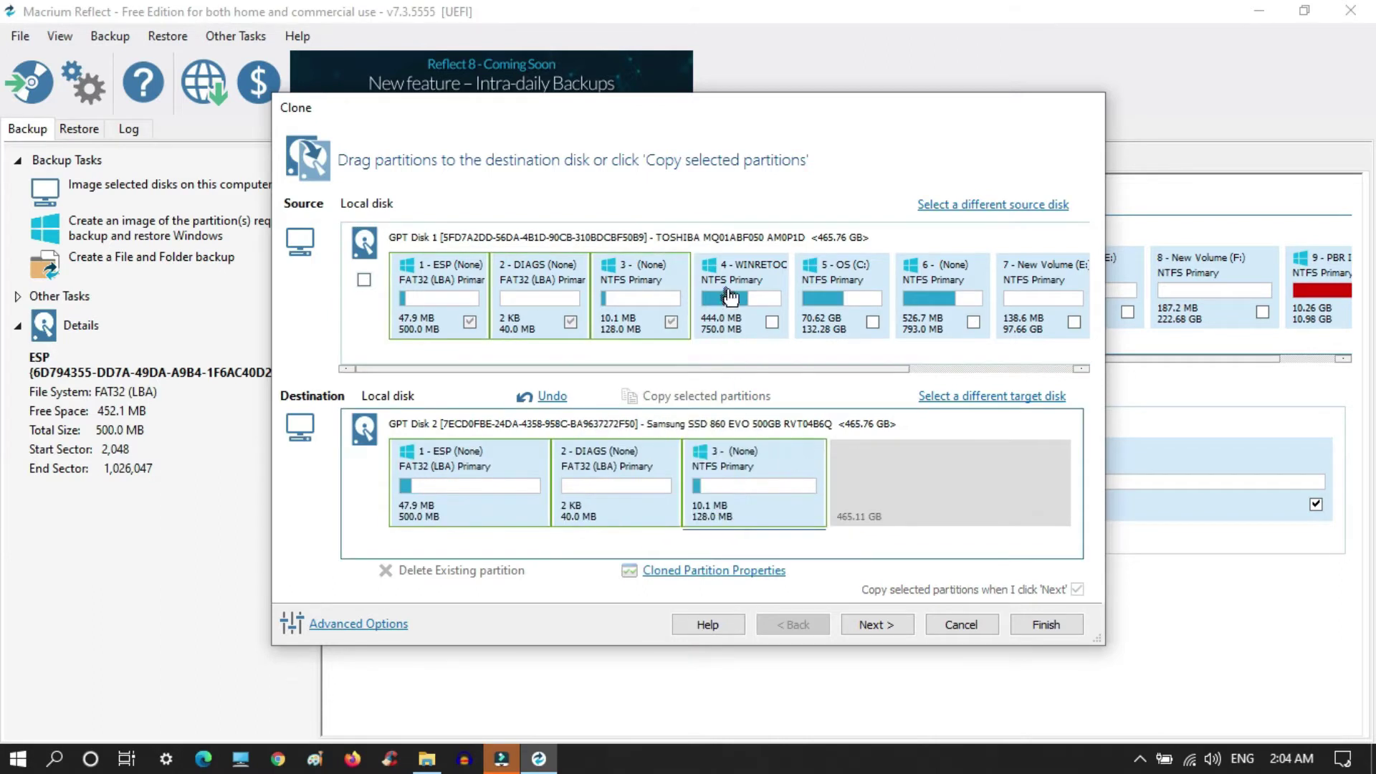
left_click_drag(738, 287, 849, 479)
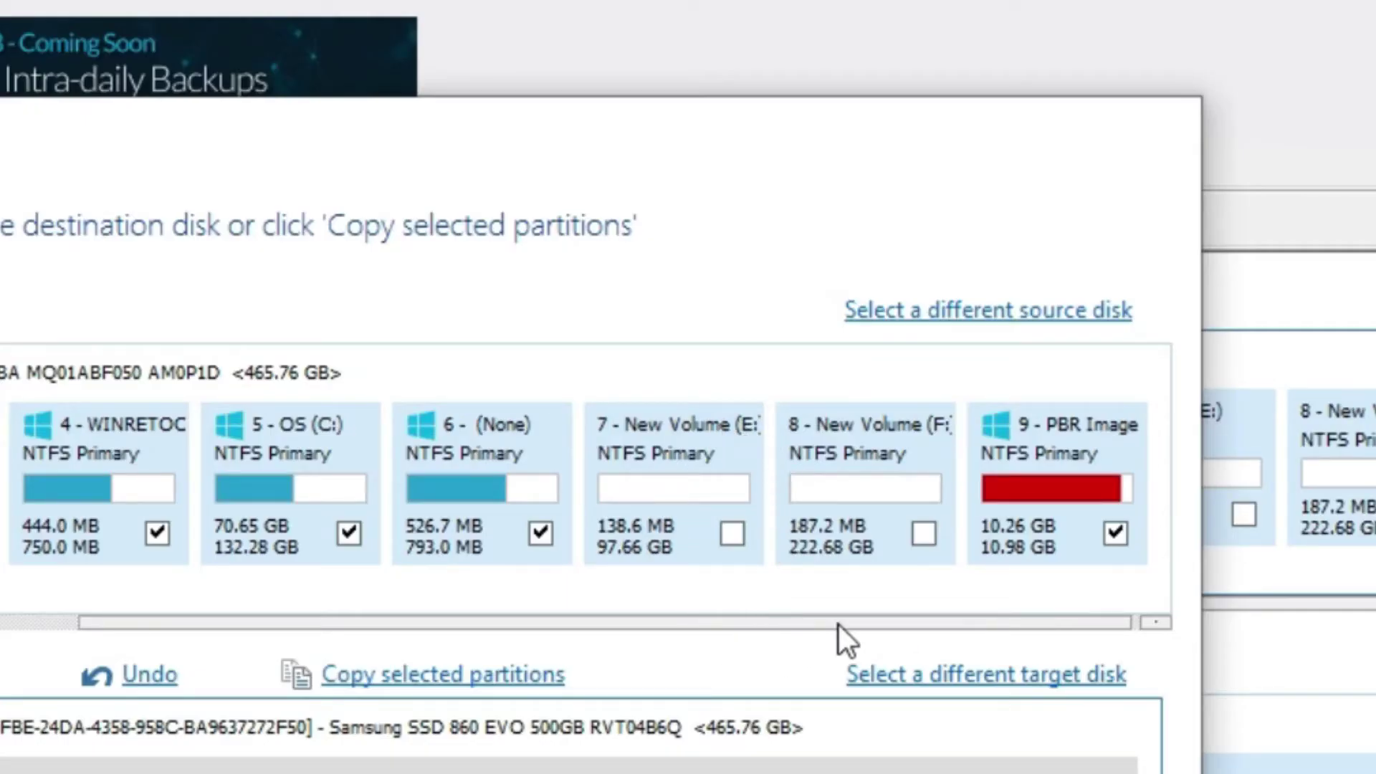
left_click(149, 667)
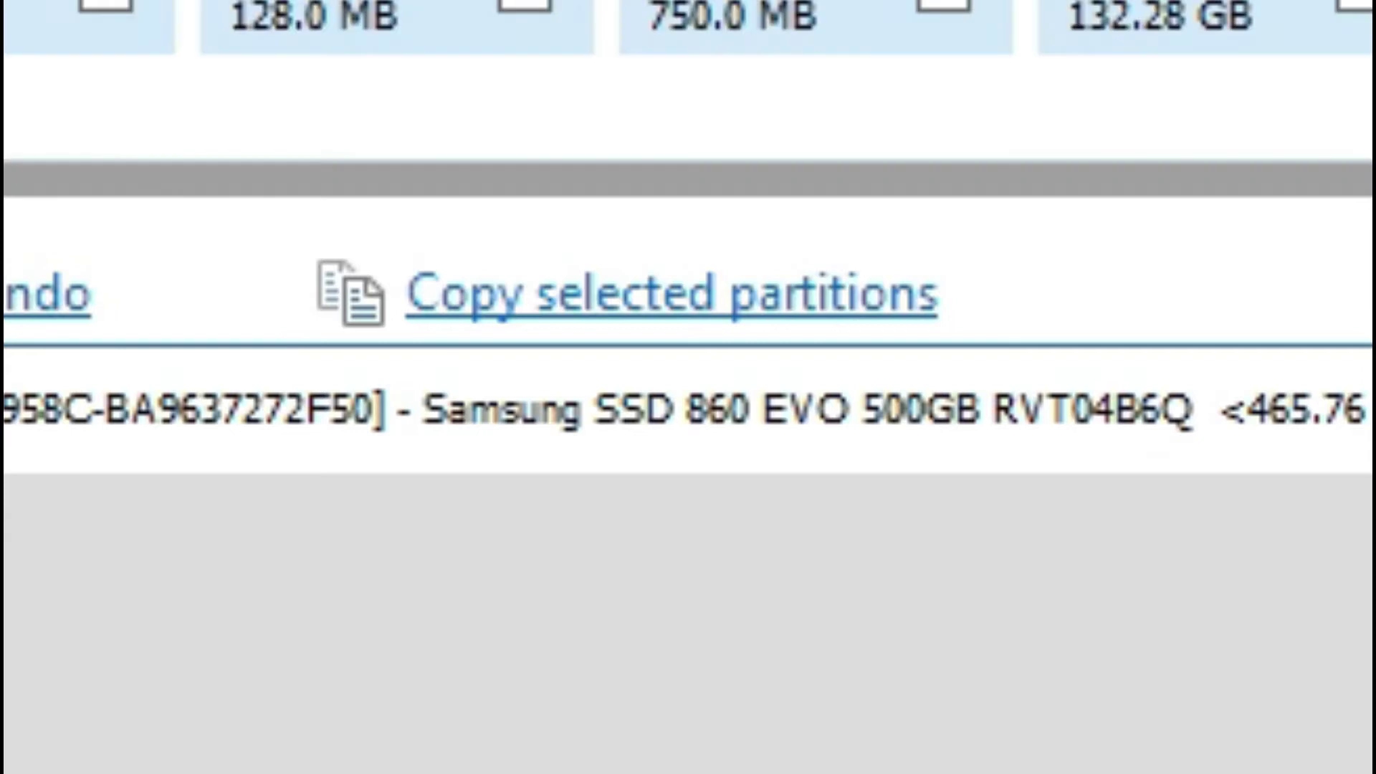
left_click(571, 295)
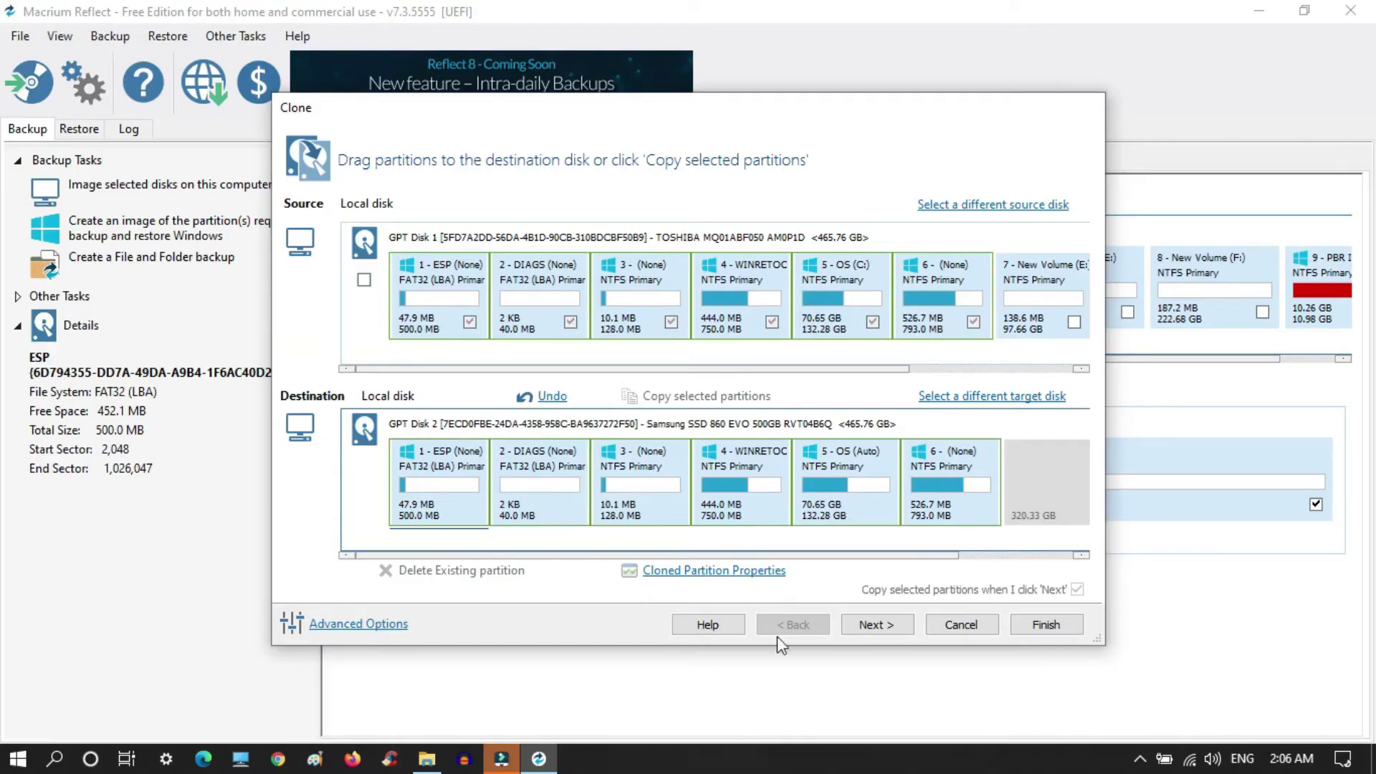
- Finish the Clone wizard with no schedule, passing through the Clone Summary
left_click(862, 633)
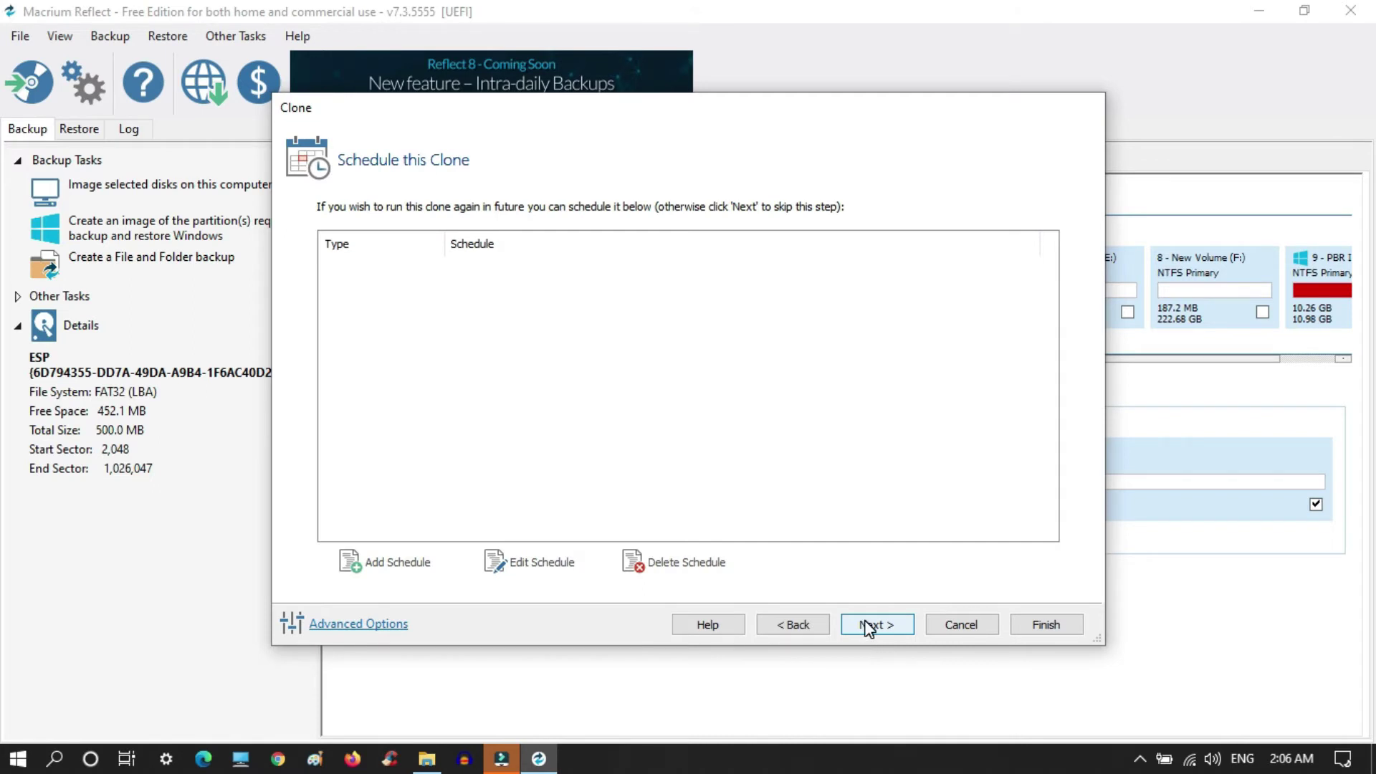
left_click(869, 627)
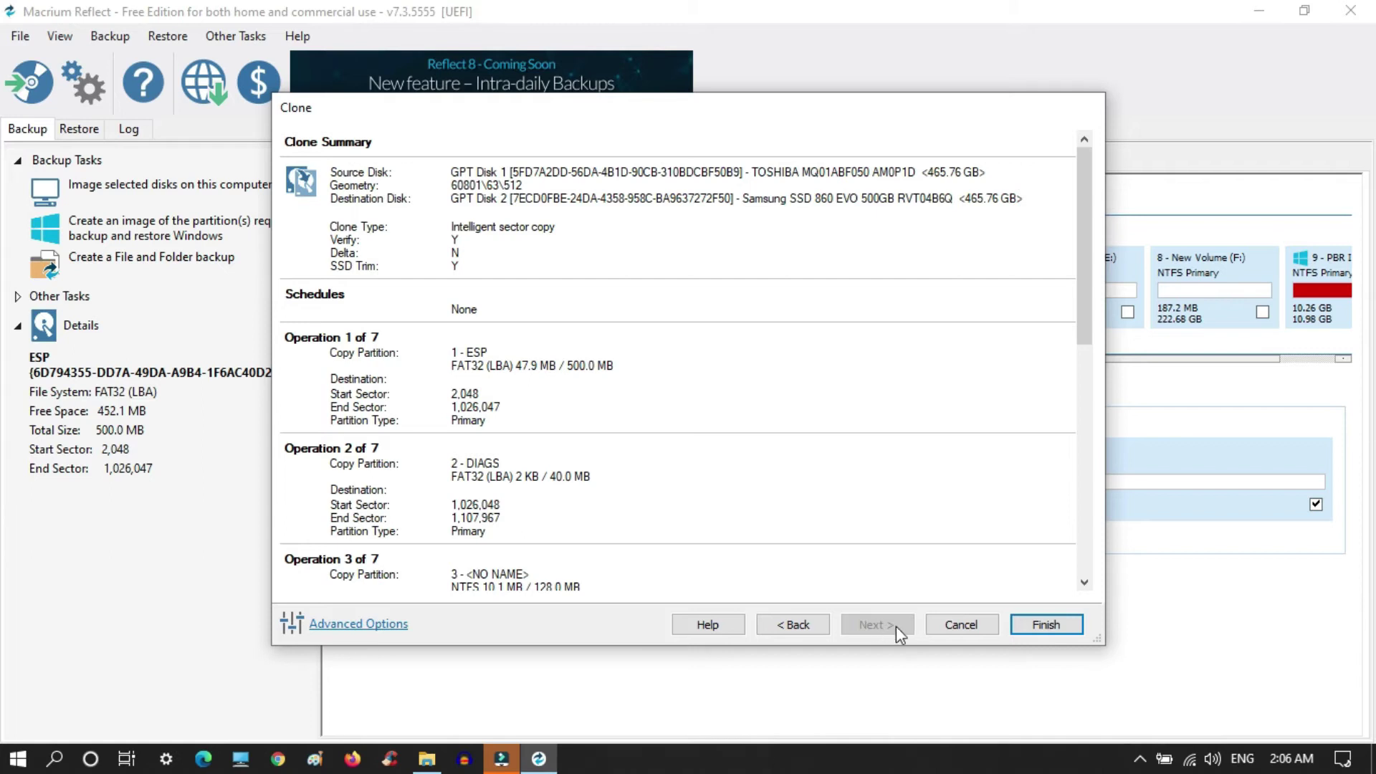
left_click(1044, 627)
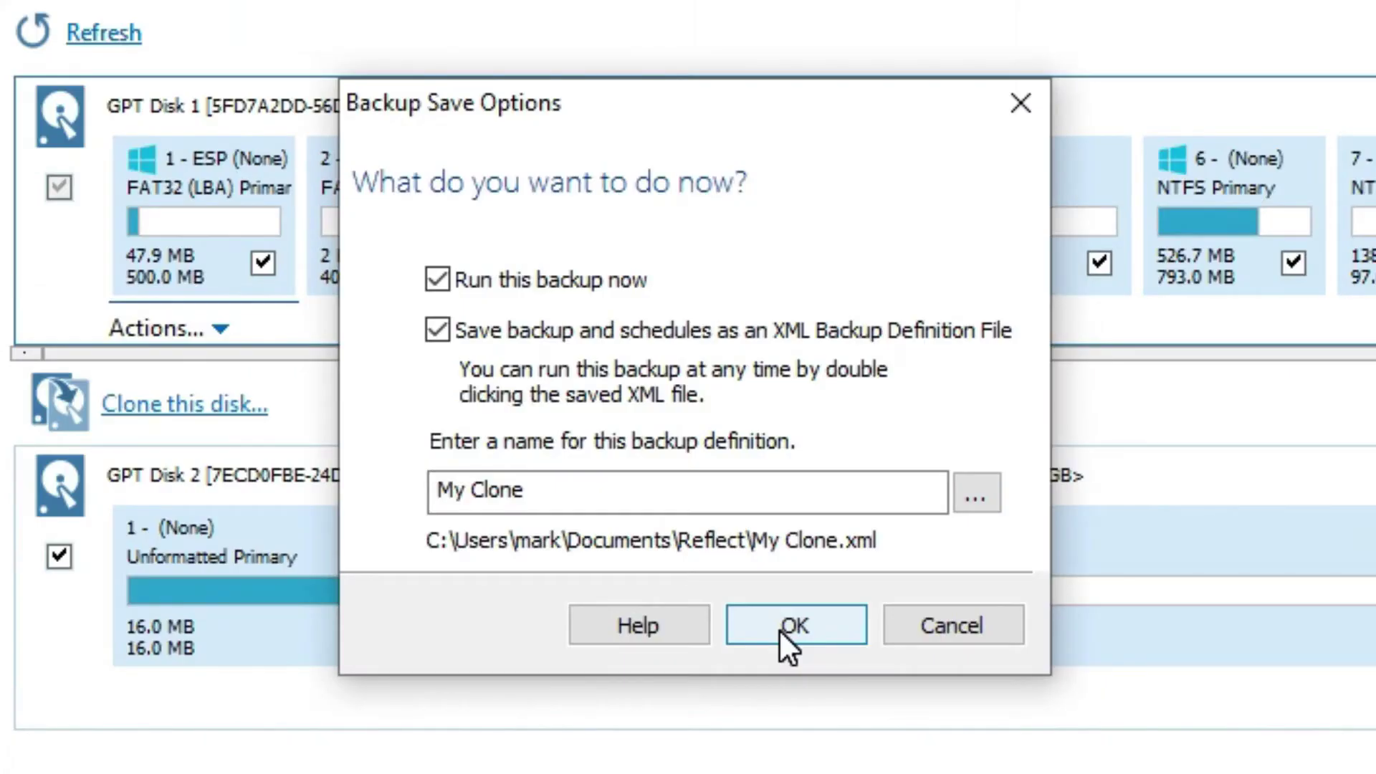
- Run the clone now, confirming the SSD's New Volume will be overwritten
left_click(783, 633)
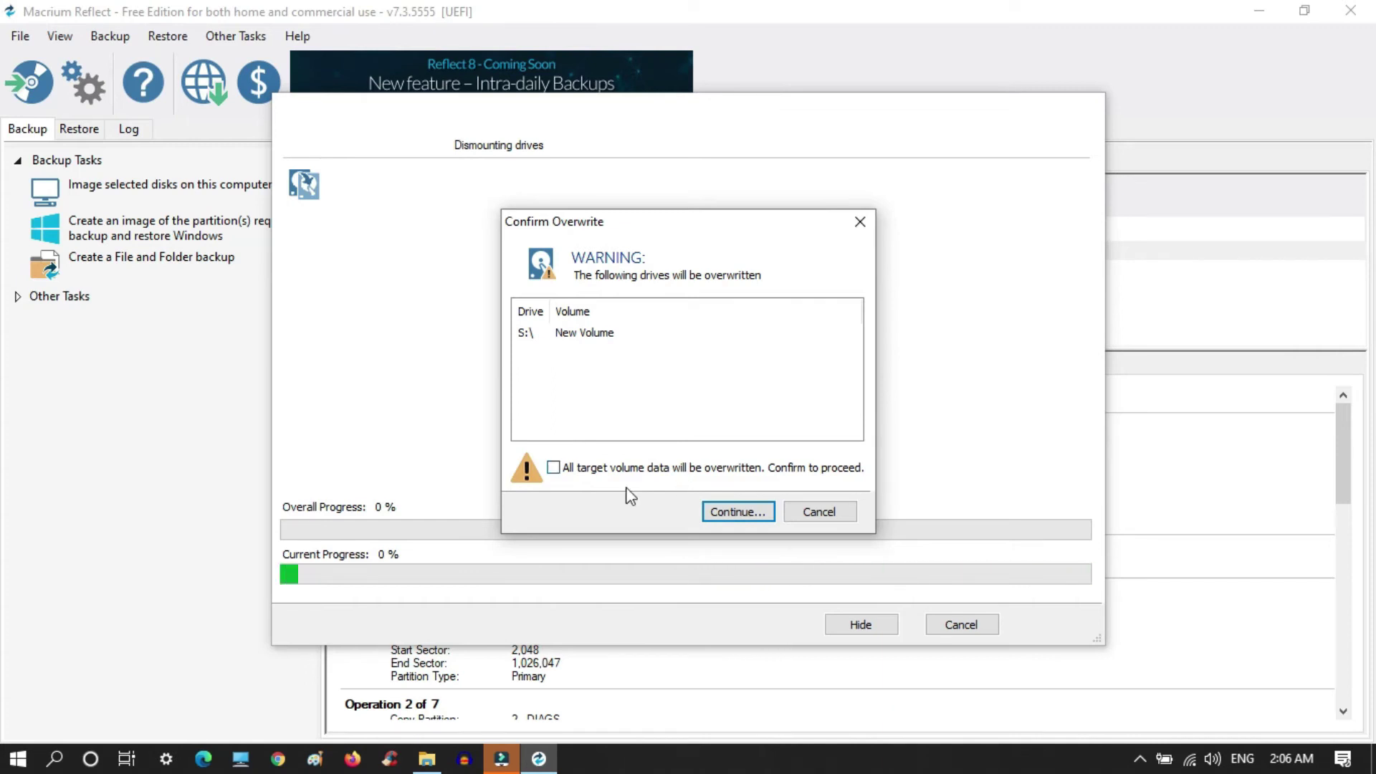
left_click(553, 467)
left_click(738, 513)
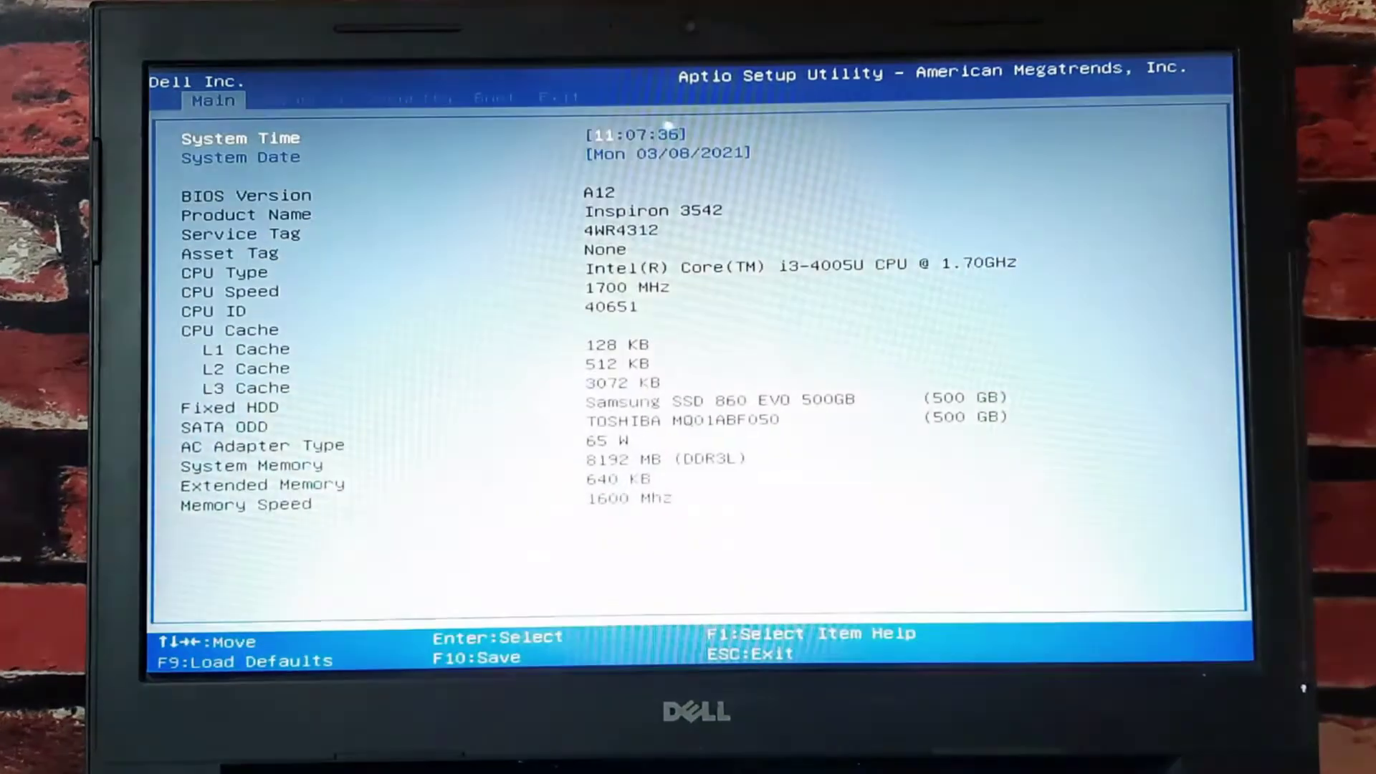
- Set Boot Option #1 to SSD in the Boot tab, then choose Save Changes and Reset
key("Right")
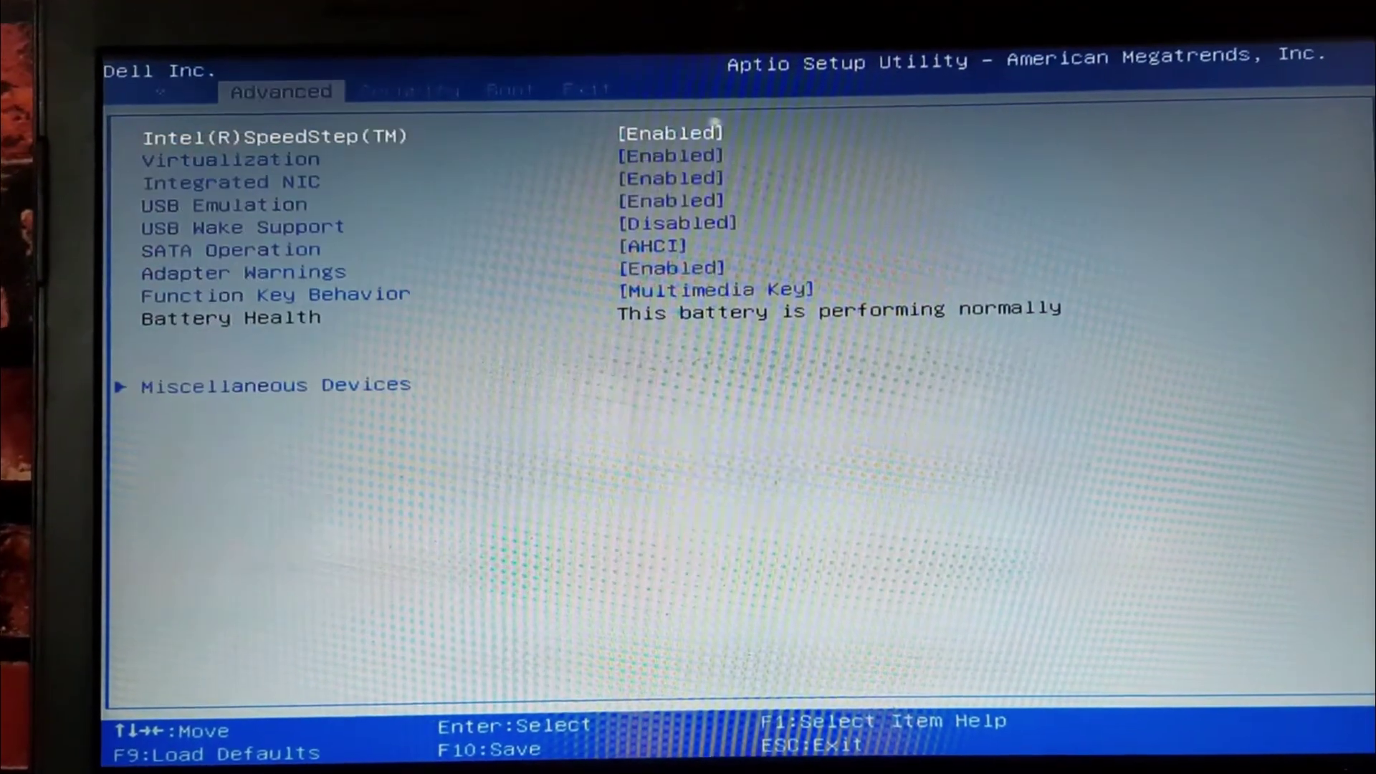
key("Right")
key("Right")
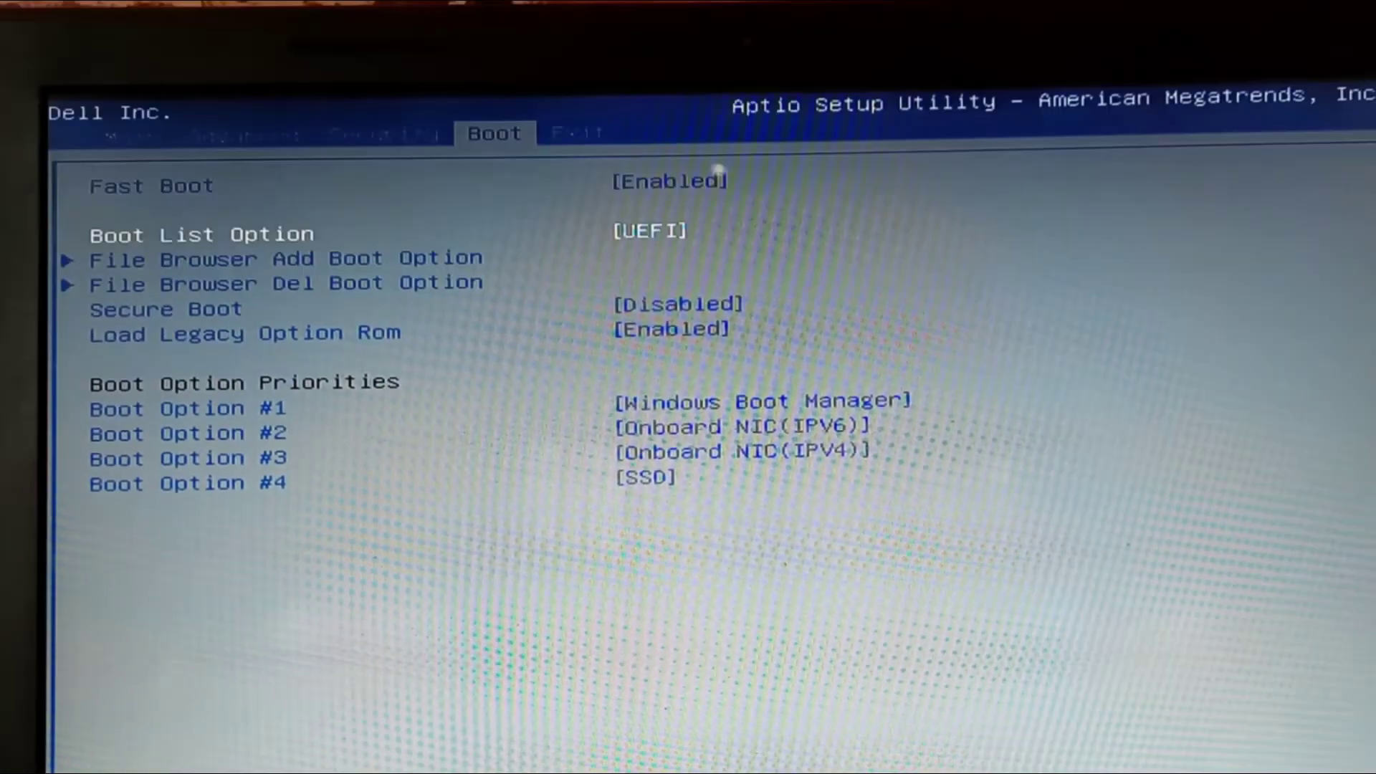
key("Down")
key("Down")
key("Down")
key("Down")
key("Down")
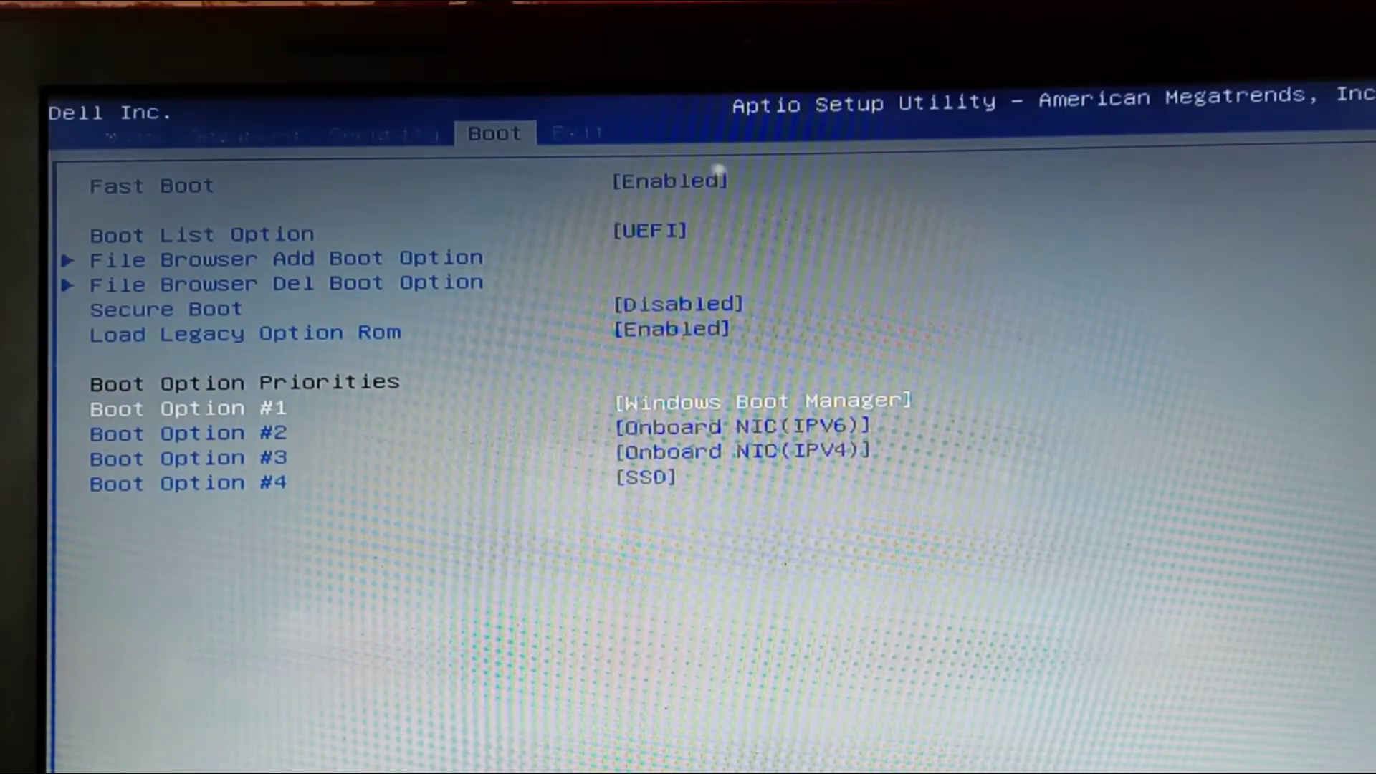
key("Return")
key("Down")
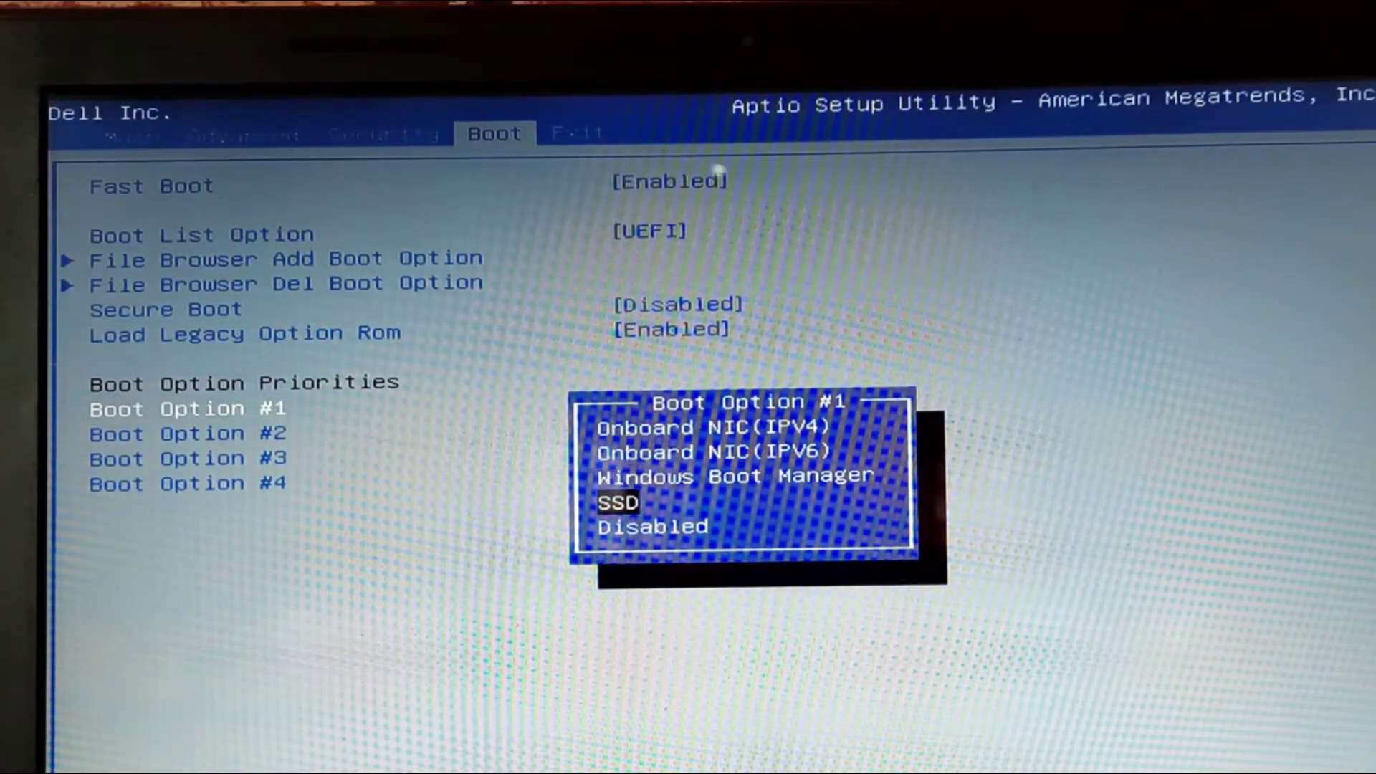
key("Return")
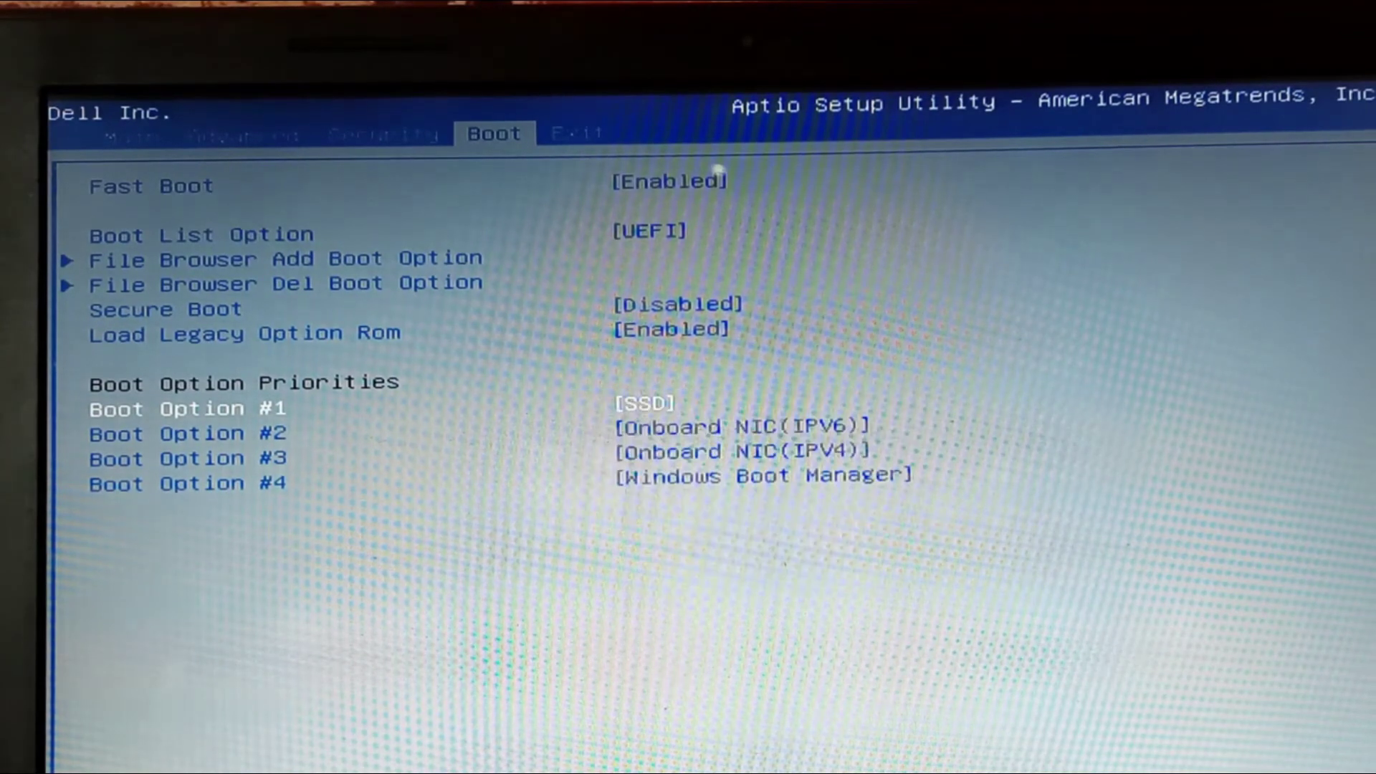
key("Right")
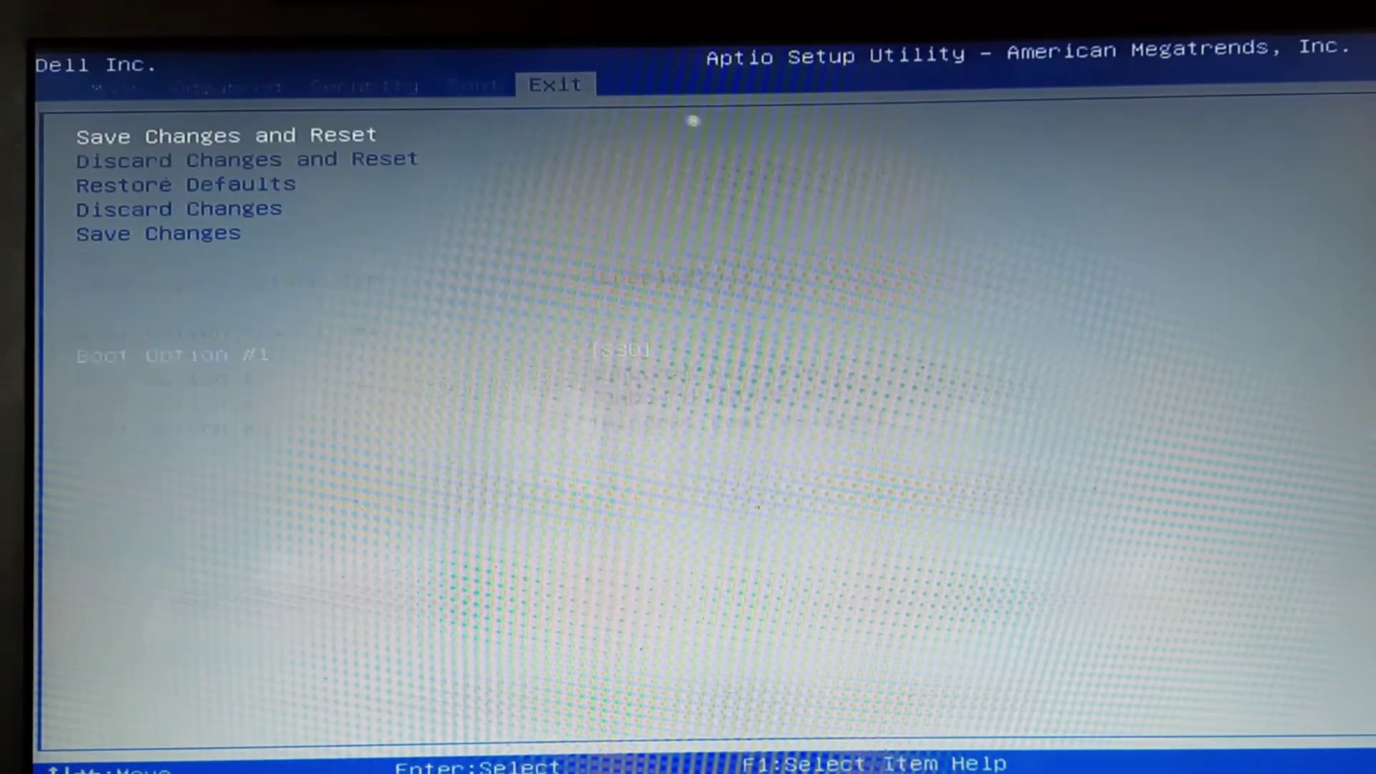
key("Return")
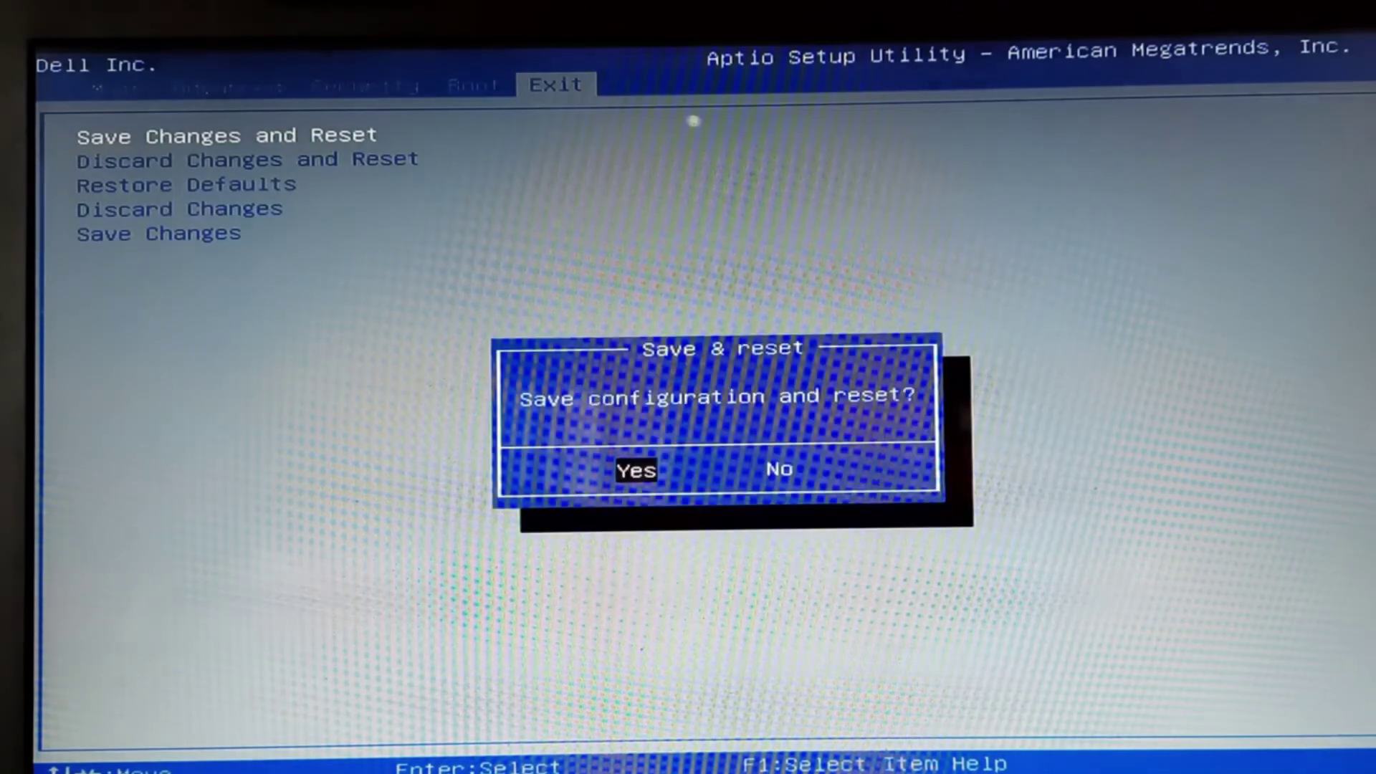